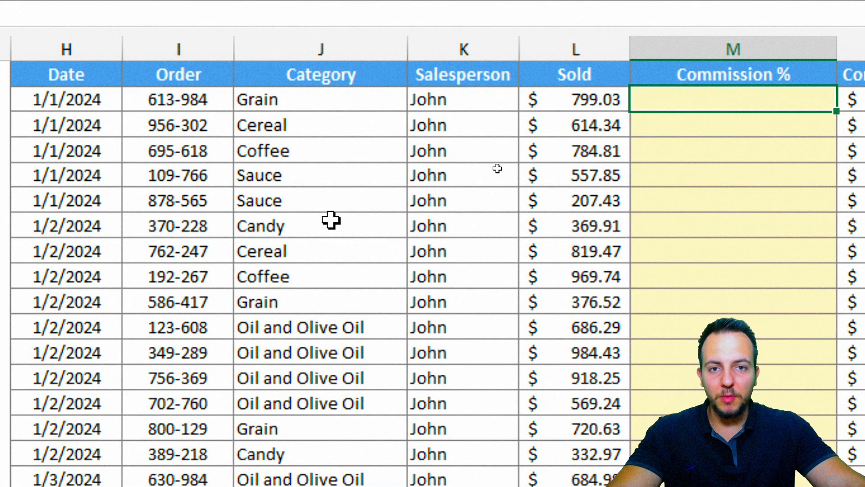
- Review the sales table's Date, Order, Category, Salesperson, Sold, Commission % and Commission $ columns
click(94, 47)
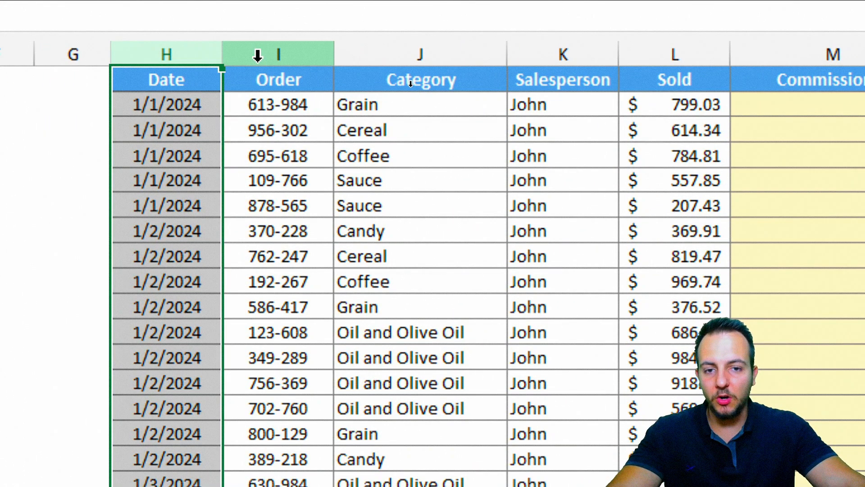
click(258, 55)
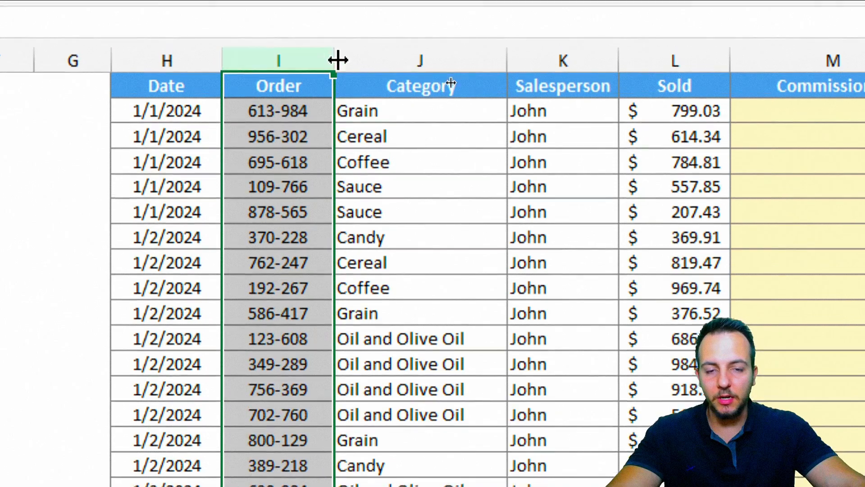
click(403, 53)
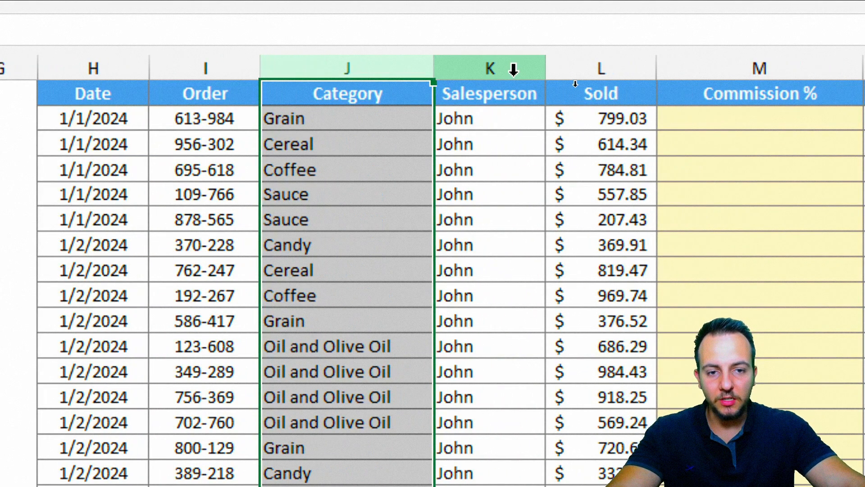
click(587, 67)
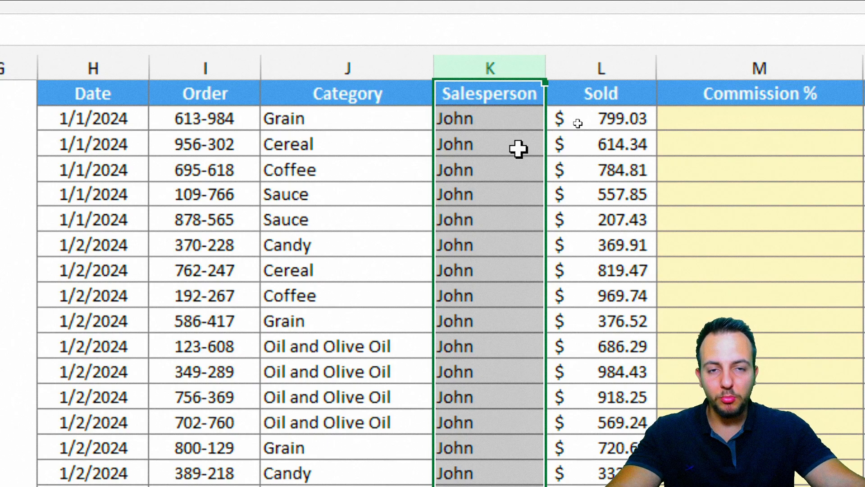
click(396, 58)
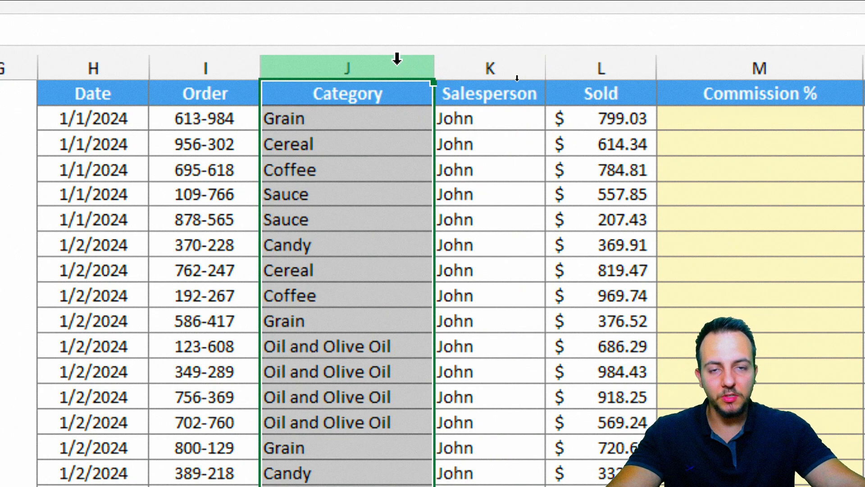
click(346, 116)
click(363, 148)
click(369, 164)
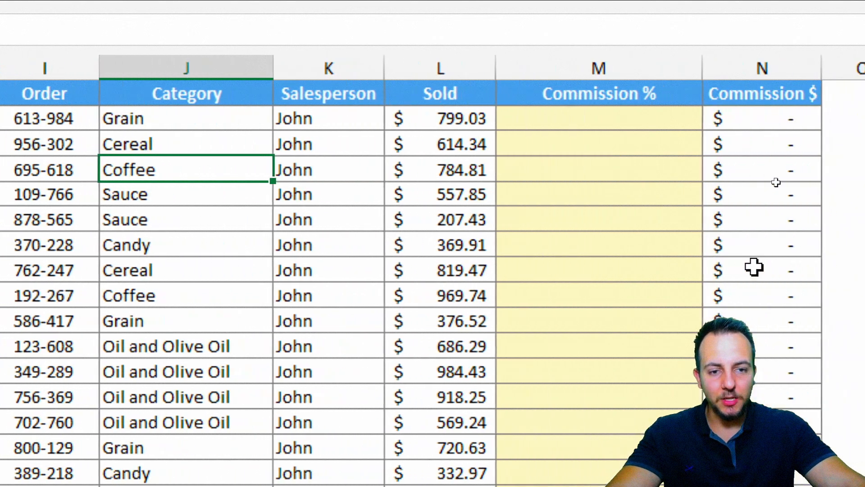
click(195, 65)
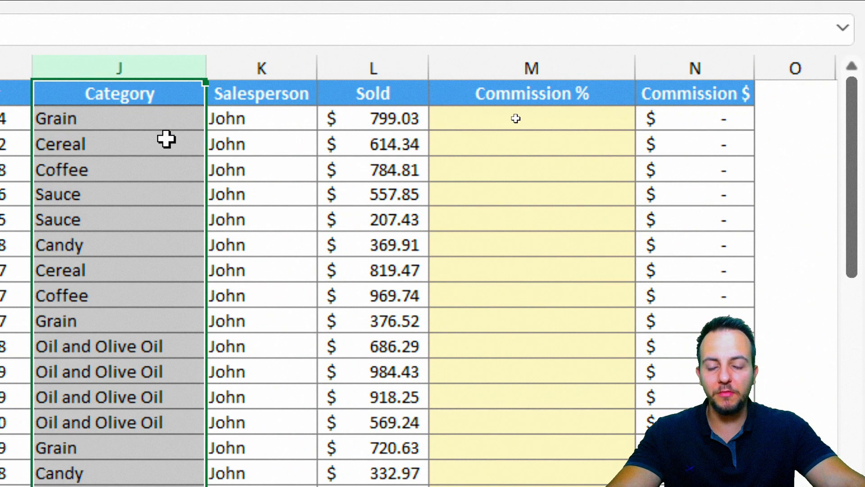
click(569, 69)
drag(554, 120, 551, 259)
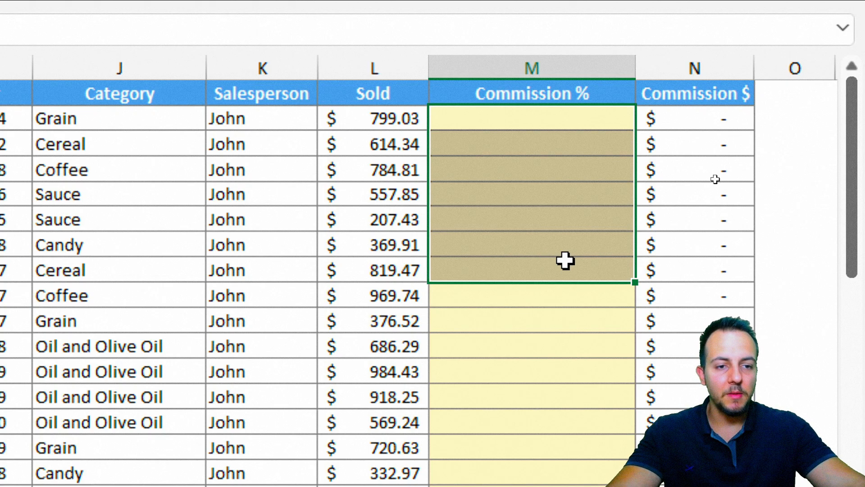
click(718, 88)
key(ctrl+shift+Down)
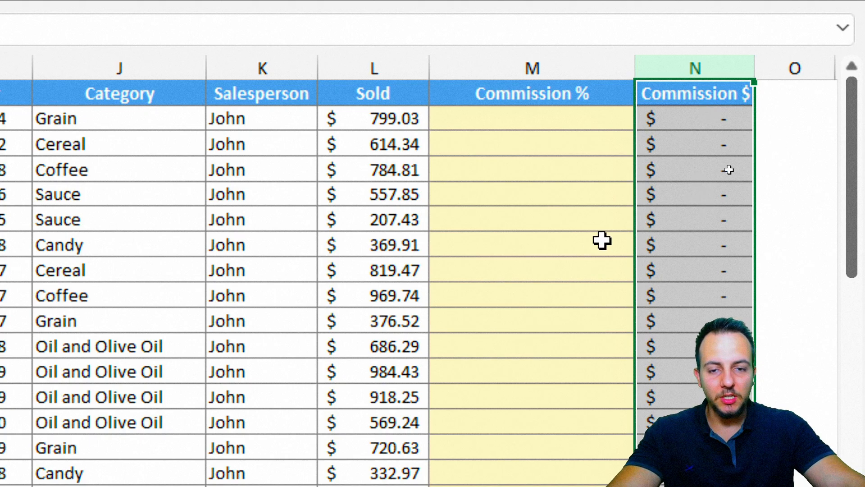
- Examine the commission table's Commission, Category and Code columns, and mark how the Grain category leads back to its 8% rate
click(261, 121)
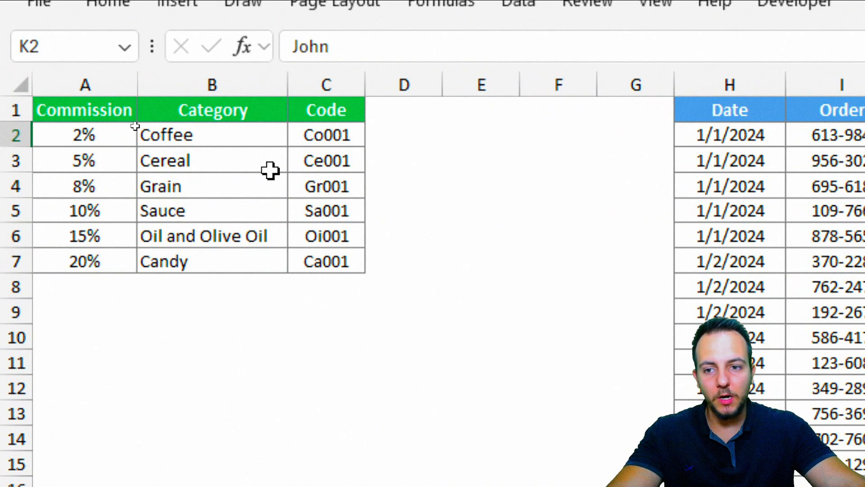
click(109, 88)
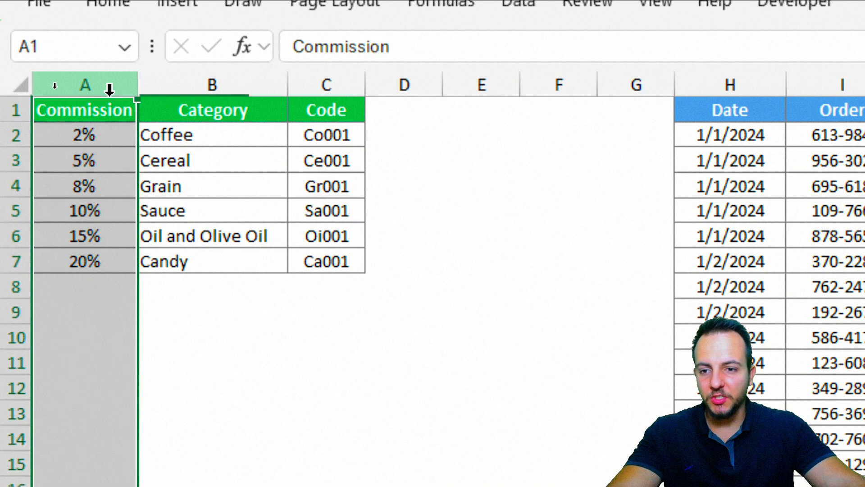
click(212, 85)
click(316, 82)
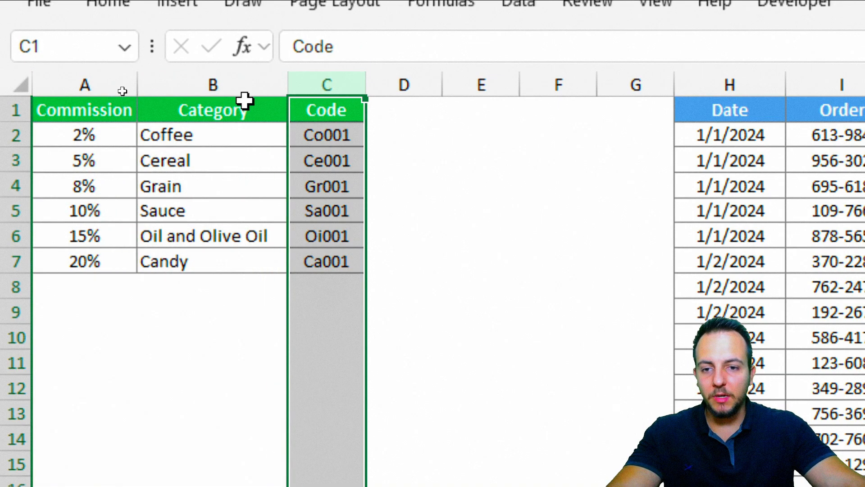
click(234, 112)
drag(135, 120, 279, 277)
mouse_move(57, 116)
mouse_down()
mouse_move(108, 230)
mouse_move(109, 284)
mouse_up()
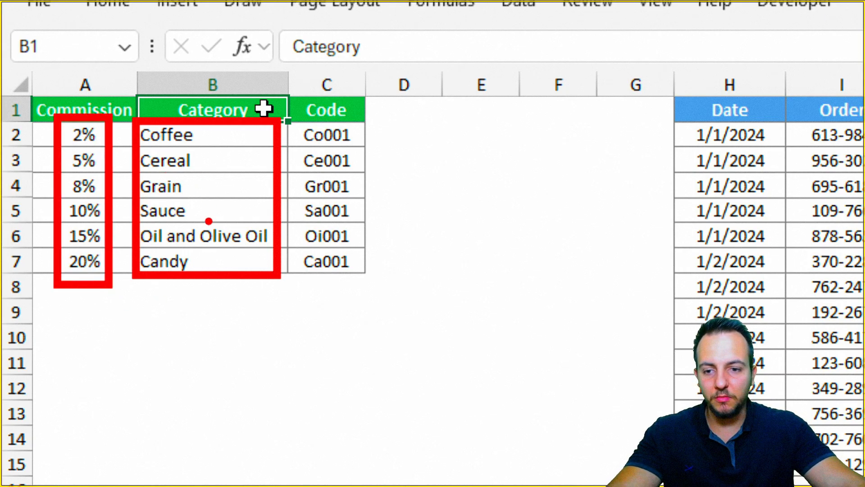
key(ctrl+z)
key(ctrl+z)
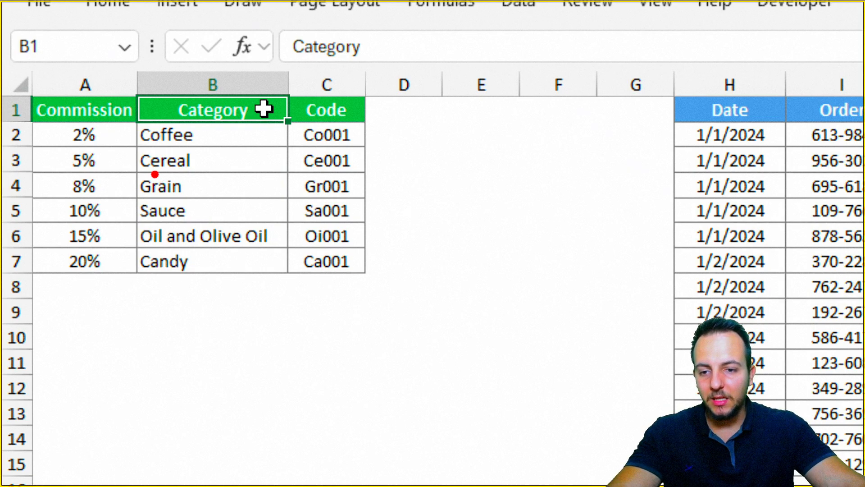
mouse_move(136, 169)
mouse_down()
mouse_move(199, 207)
mouse_move(220, 118)
mouse_up()
mouse_move(59, 164)
mouse_down()
mouse_move(111, 204)
mouse_move(112, 186)
mouse_up()
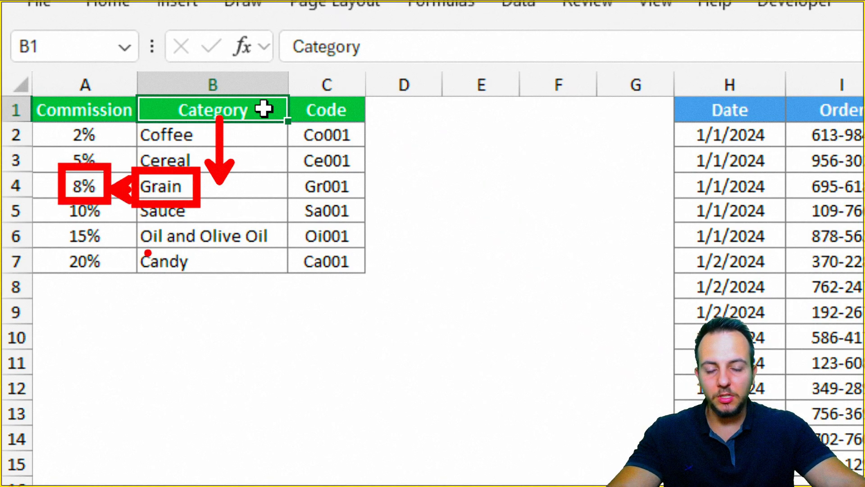
key(Escape)
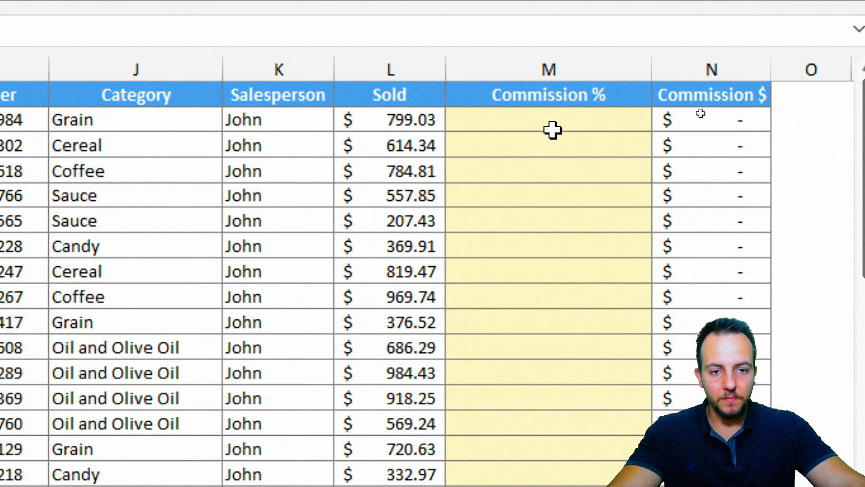
- Try entering 8% by hand in M2 as the first Grain order's commission percentage, and undo the entry
click(729, 81)
drag(559, 115, 572, 486)
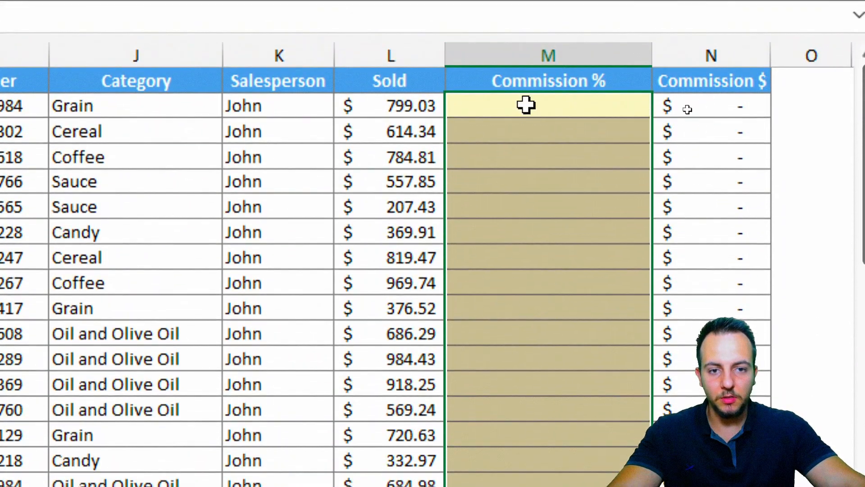
click(525, 104)
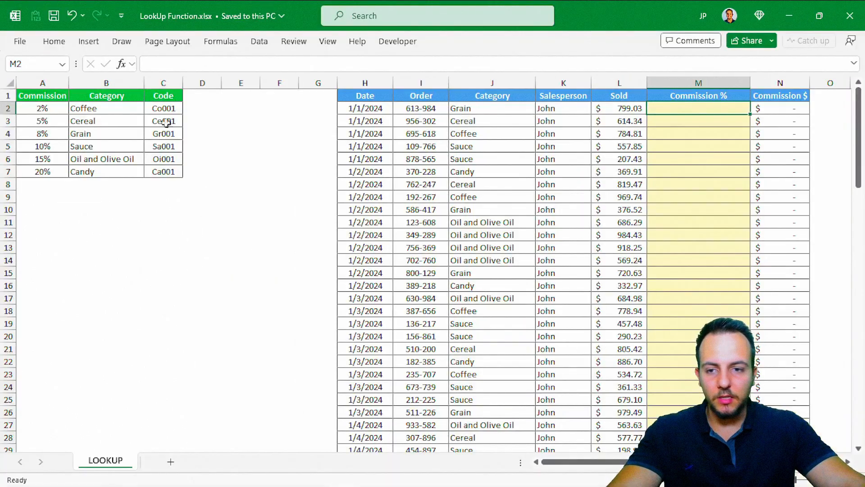
drag(52, 135, 158, 142)
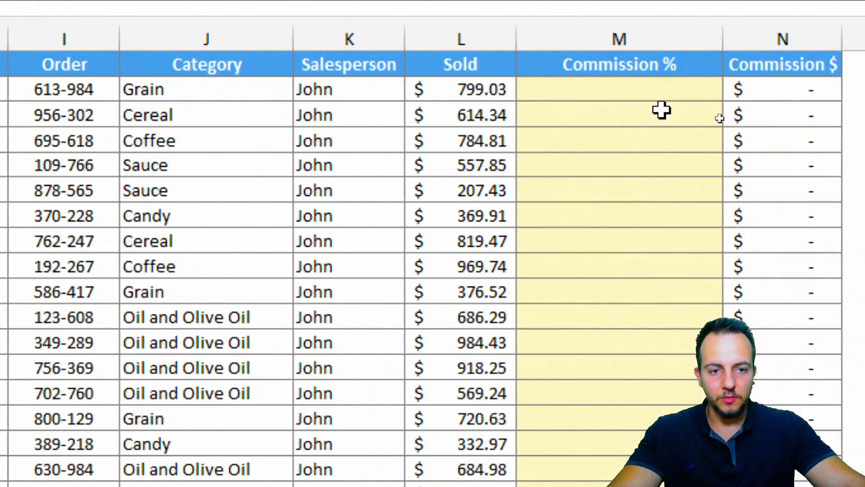
click(649, 92)
text(8%)
key(Return)
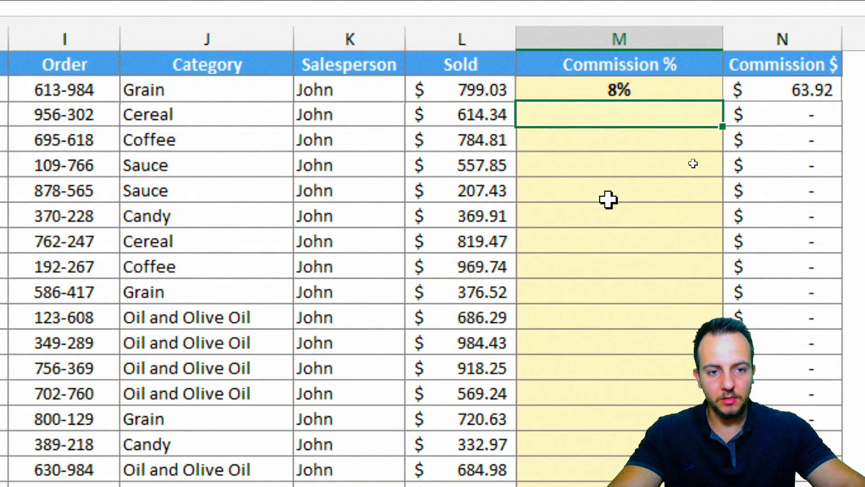
key(ctrl+z)
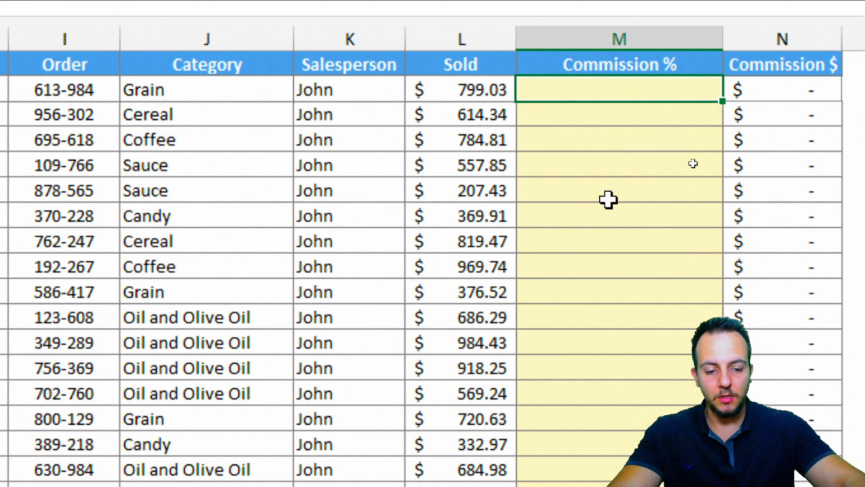
- Enter the exact-match formula =VLOOKUP(J2,A1:B7,1,FALSE) in M2 to look up the first order's commission percentage
text(=vlo)
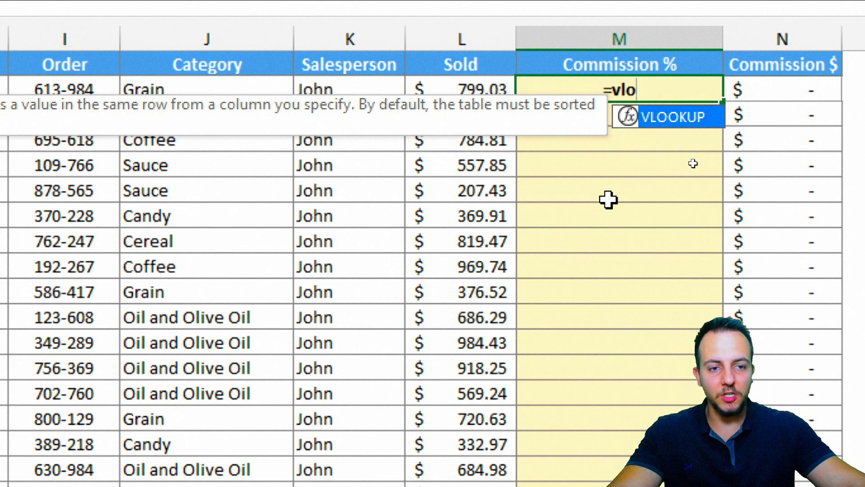
double_click(673, 118)
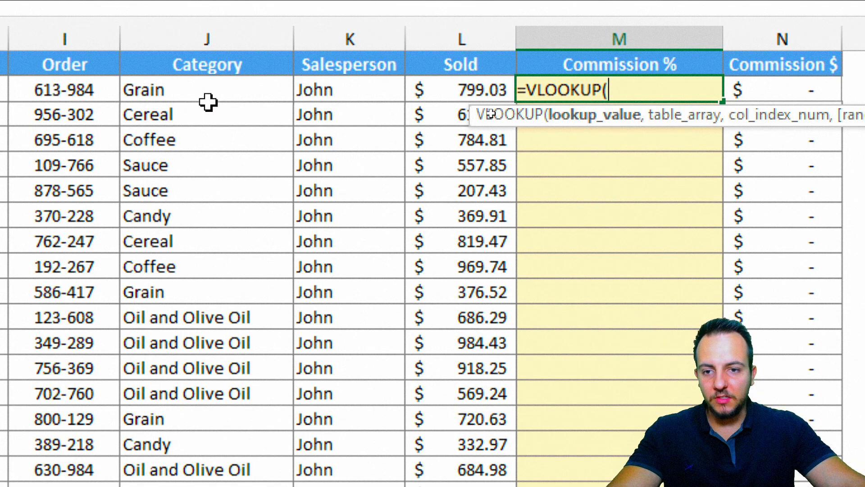
click(157, 92)
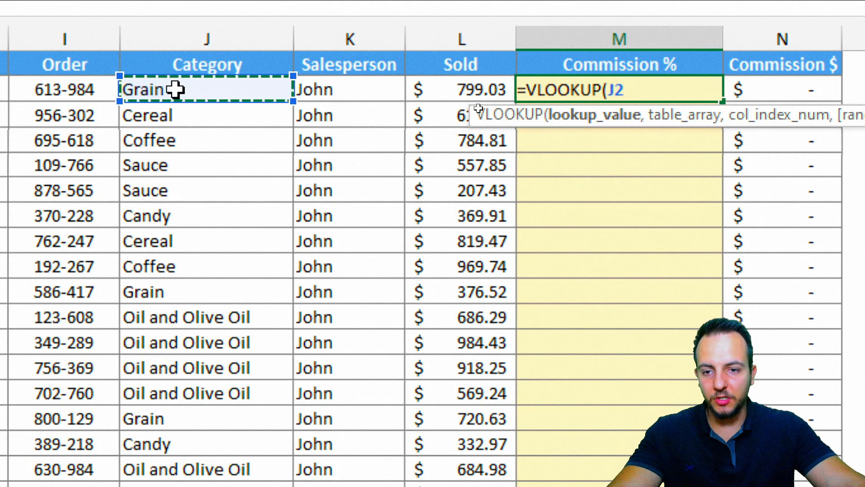
text(,)
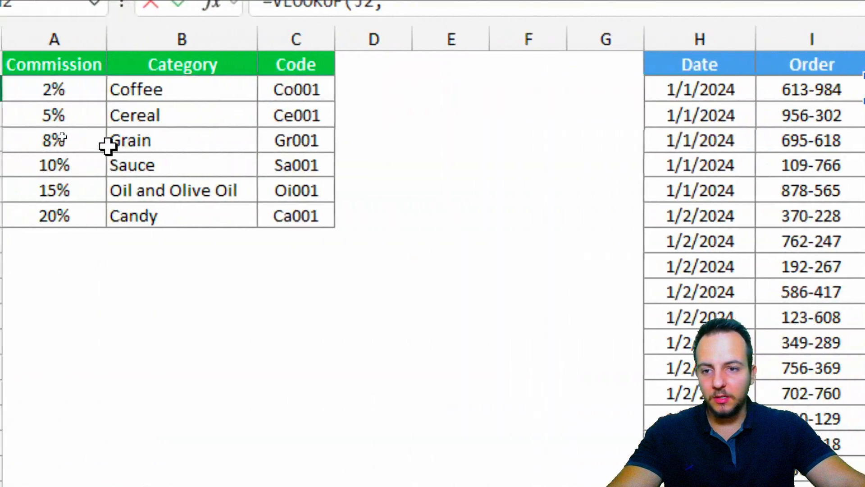
drag(247, 68, 93, 202)
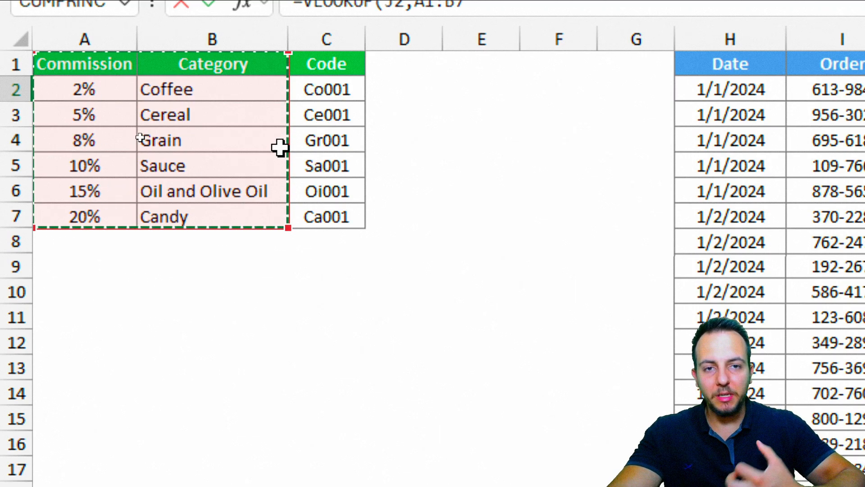
text(,)
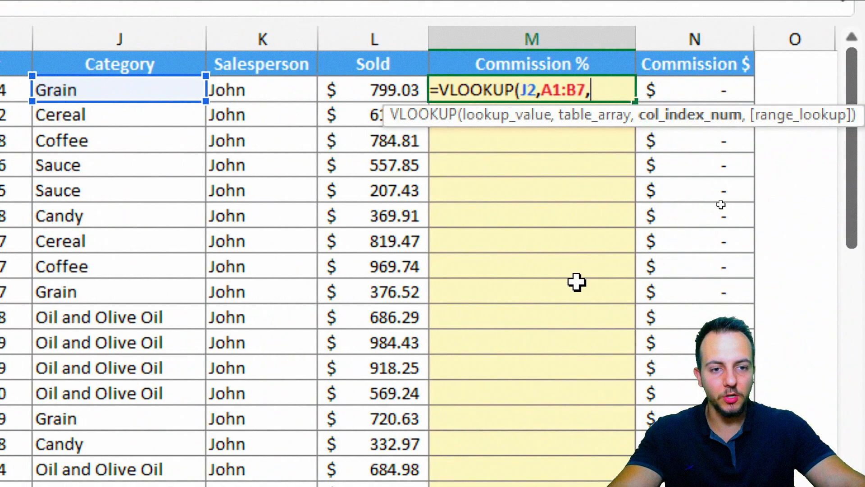
text(,)
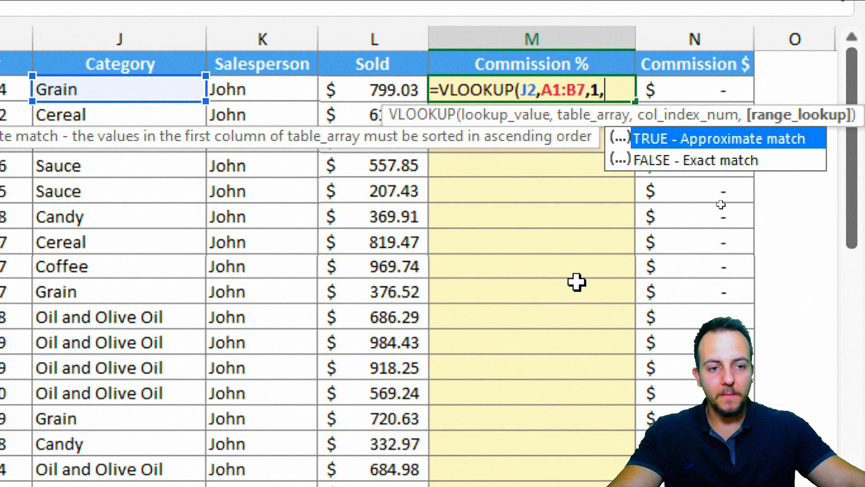
double_click(716, 161)
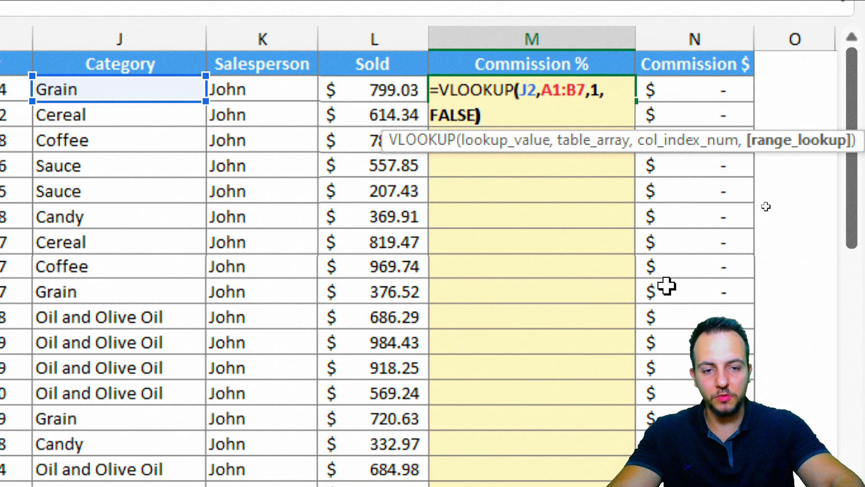
text())
key(Return)
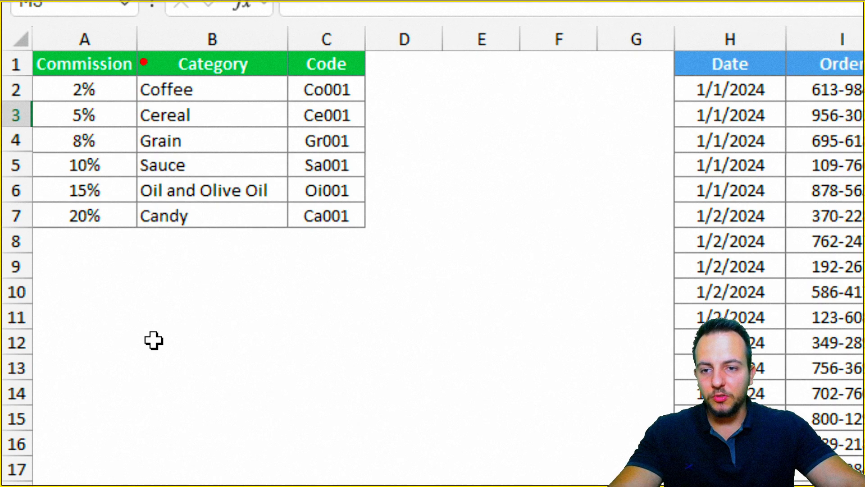
- Mark the commission table's Category column, and sketch a horizontal header row with downward arrows over the blank cells
drag(136, 47, 261, 175)
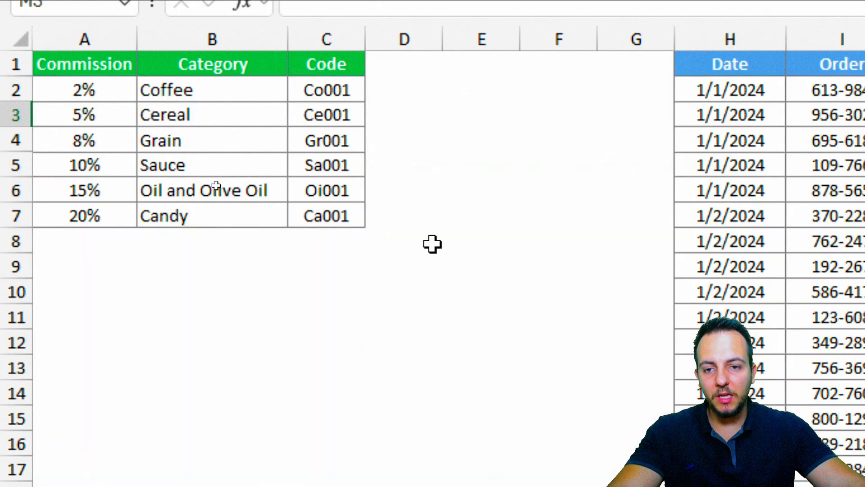
scroll(433, 244, down, 3)
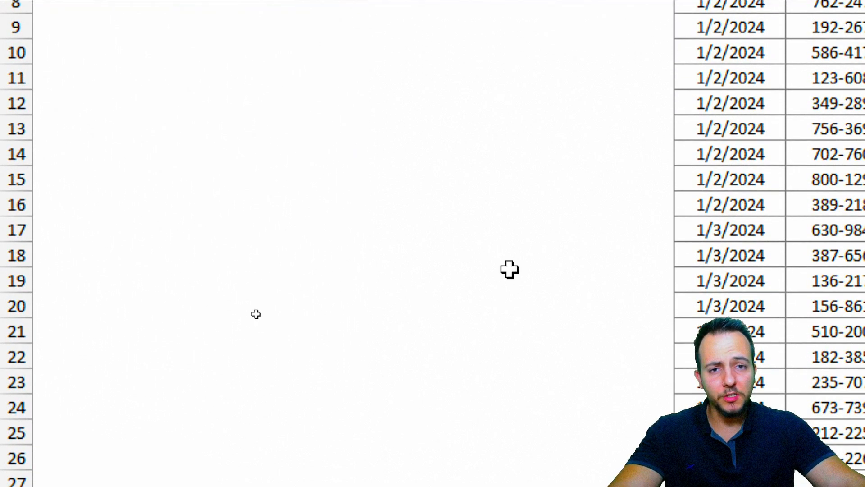
key(ctrl+2)
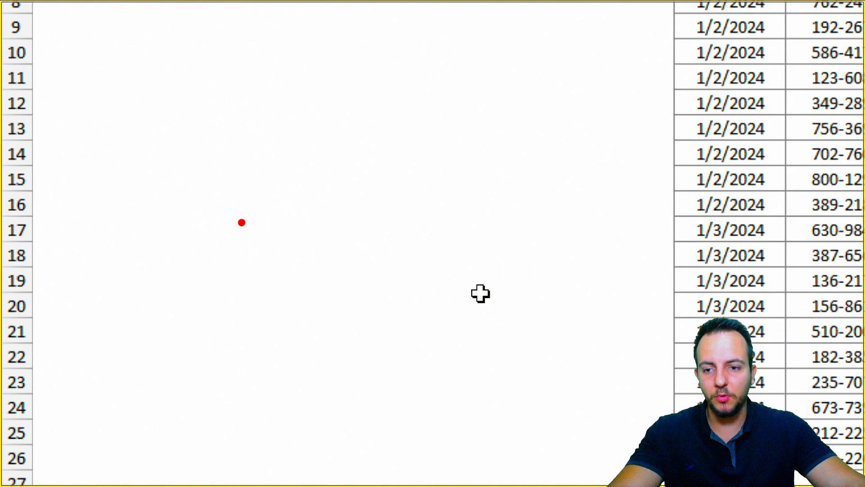
mouse_move(60, 152)
mouse_down()
mouse_move(176, 174)
mouse_move(433, 195)
mouse_move(599, 195)
mouse_up()
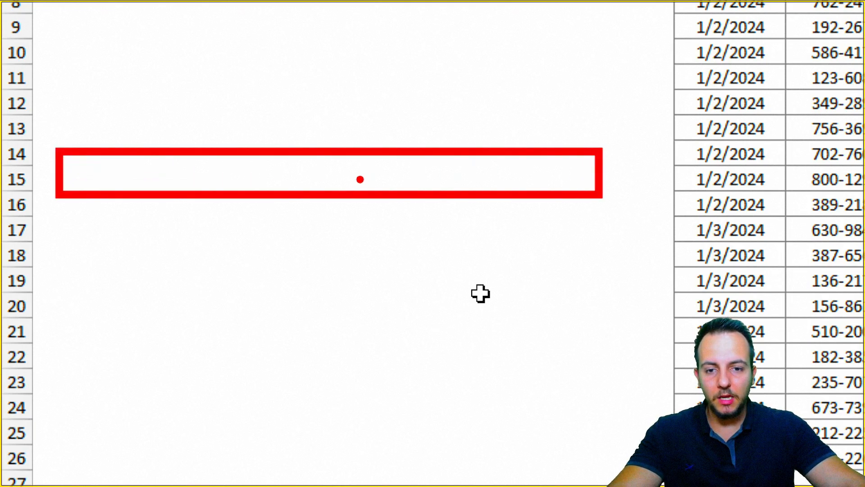
drag(231, 342, 230, 218)
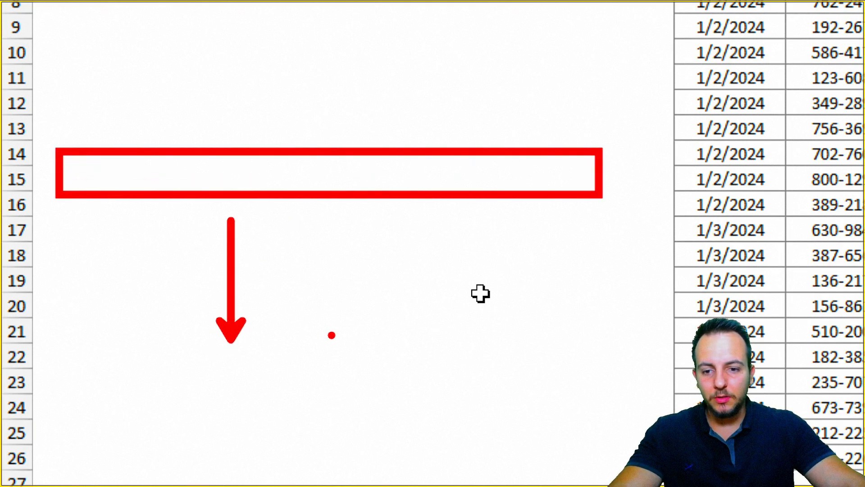
drag(333, 338, 332, 224)
drag(419, 339, 419, 213)
drag(491, 331, 482, 222)
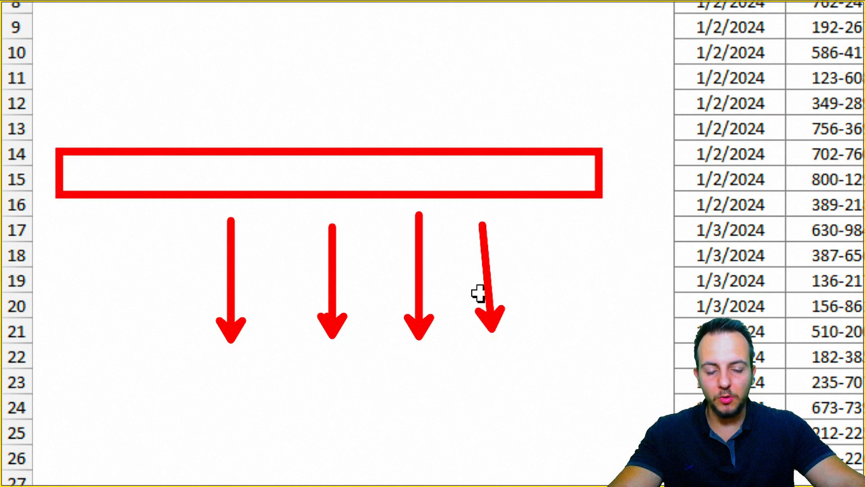
- Remove the downward arrows, sketch three arrows pointing up from the header row, and clear the sketch
key(ctrl+z)
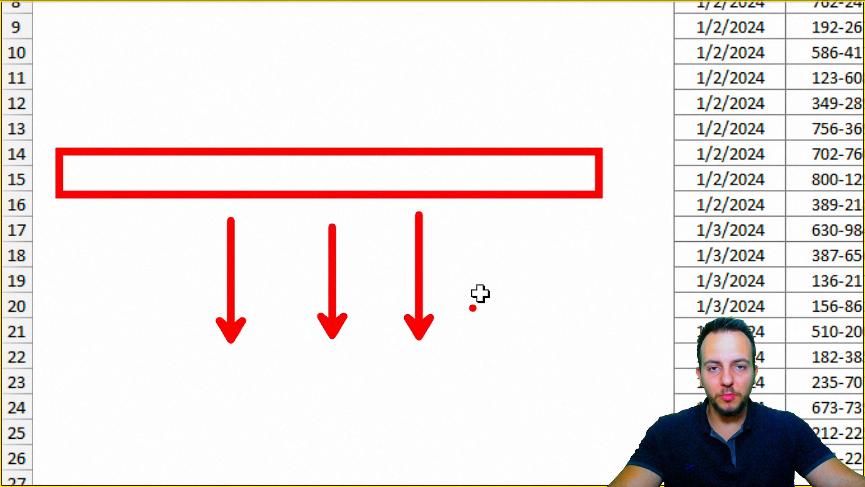
key(ctrl+z)
key(ctrl+z)
key(ctrl+z)
key(ctrl+z)
drag(274, 63, 273, 147)
drag(396, 61, 396, 155)
drag(510, 55, 510, 159)
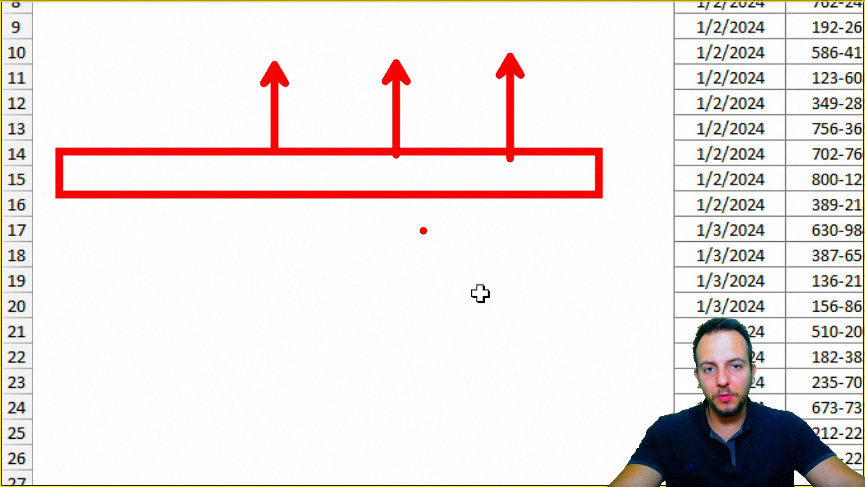
key(Escape)
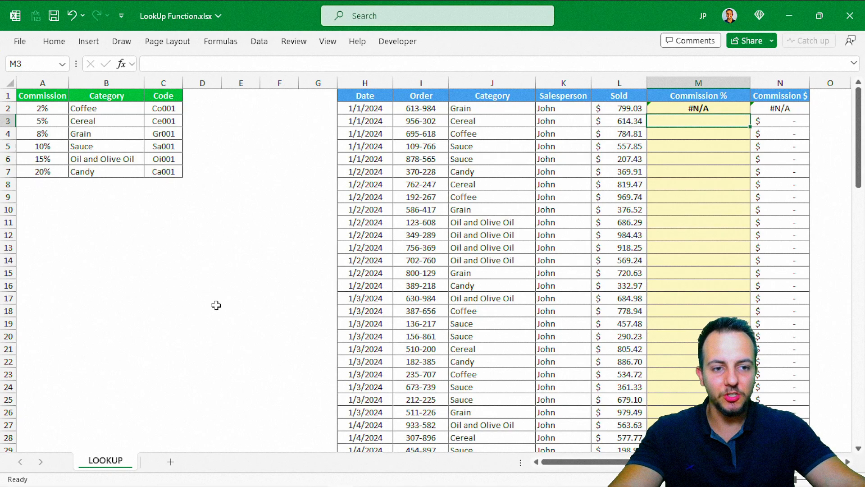
- Undo the VLOOKUP formula and enter =LOOKUP(J2,B2:B7,A2:A7) in M2 to return the first order's commission percentage
key(ctrl+z)
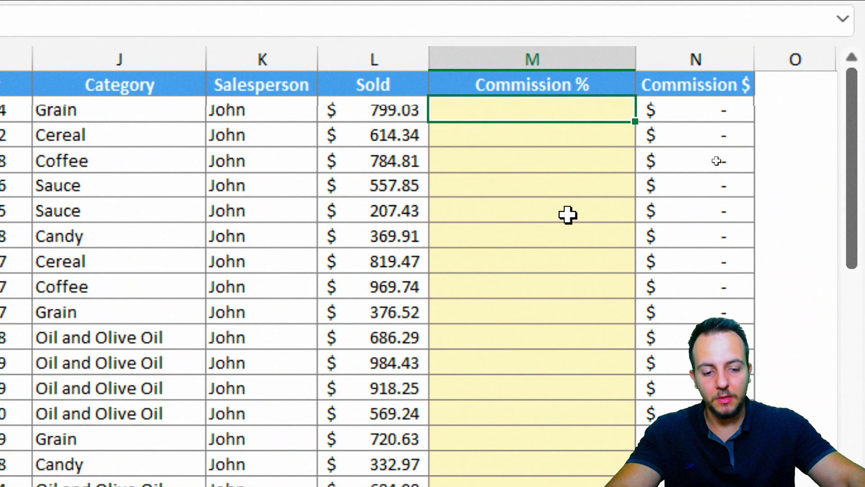
text(look)
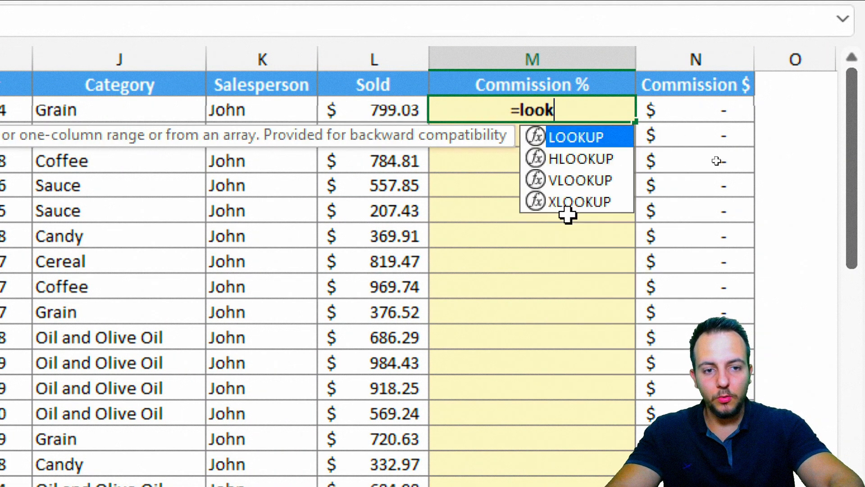
double_click(571, 141)
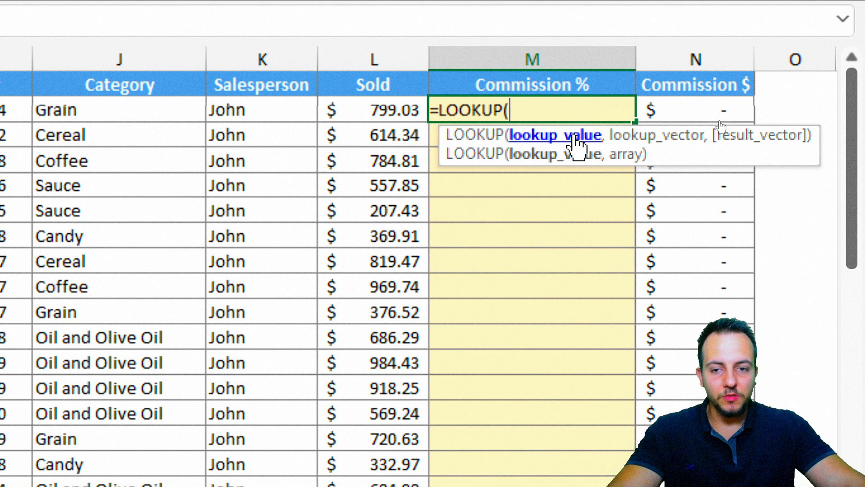
click(133, 110)
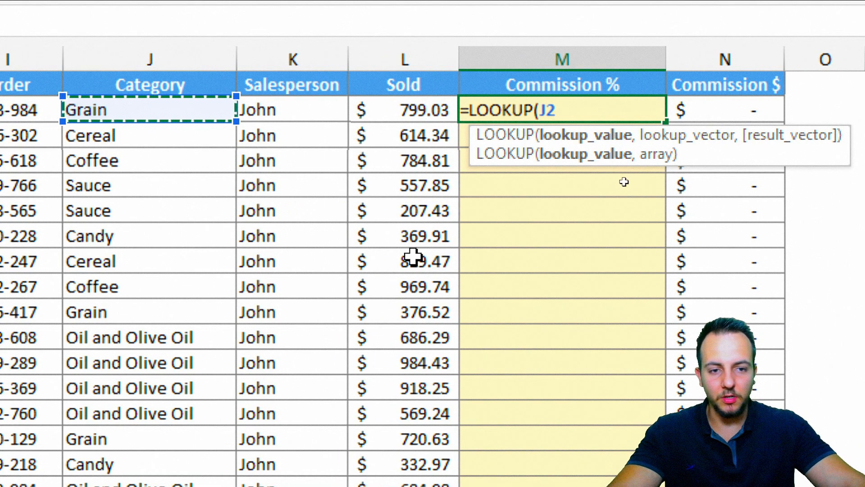
text(,)
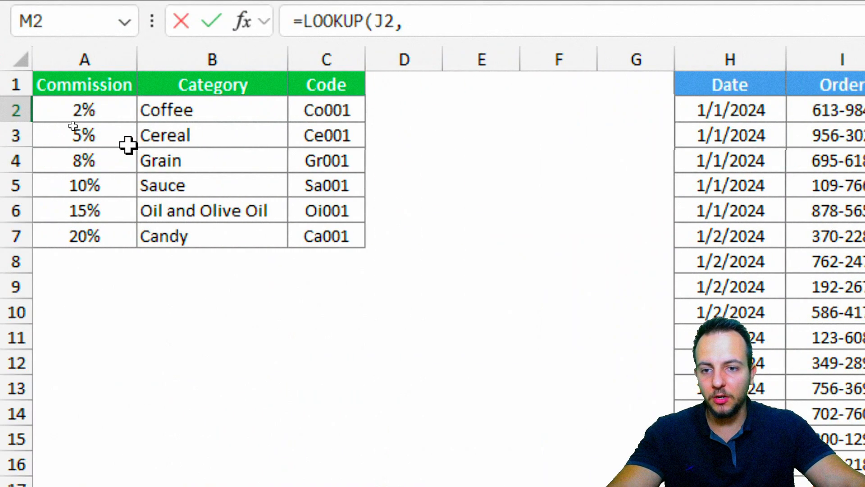
drag(238, 111, 212, 237)
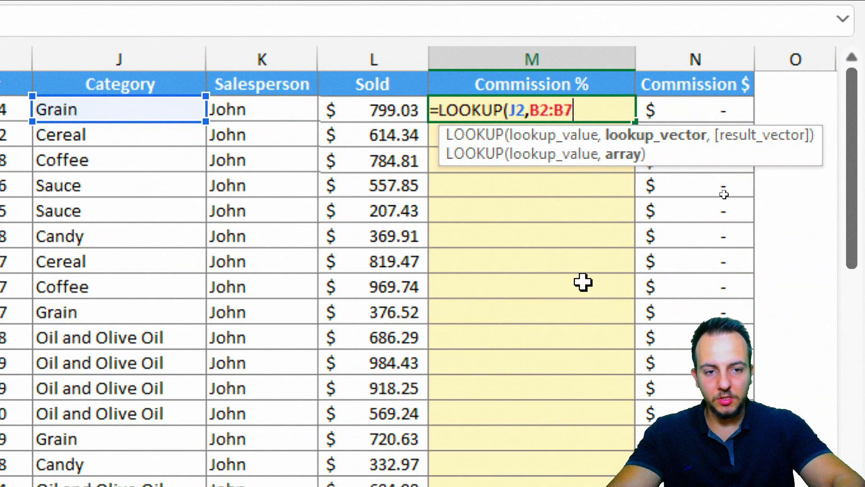
text(,)
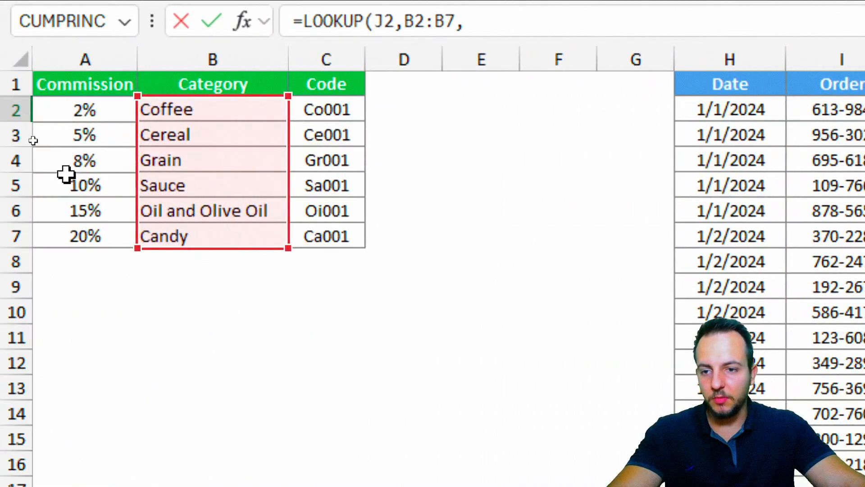
drag(108, 107, 88, 232)
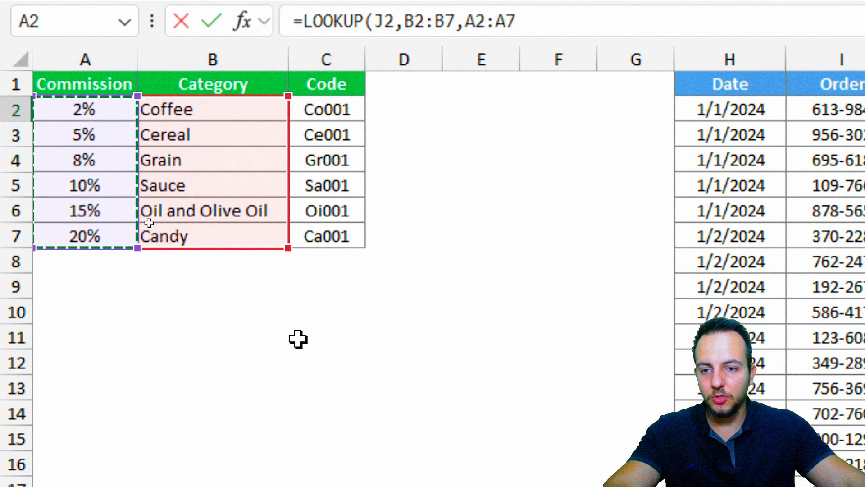
text())
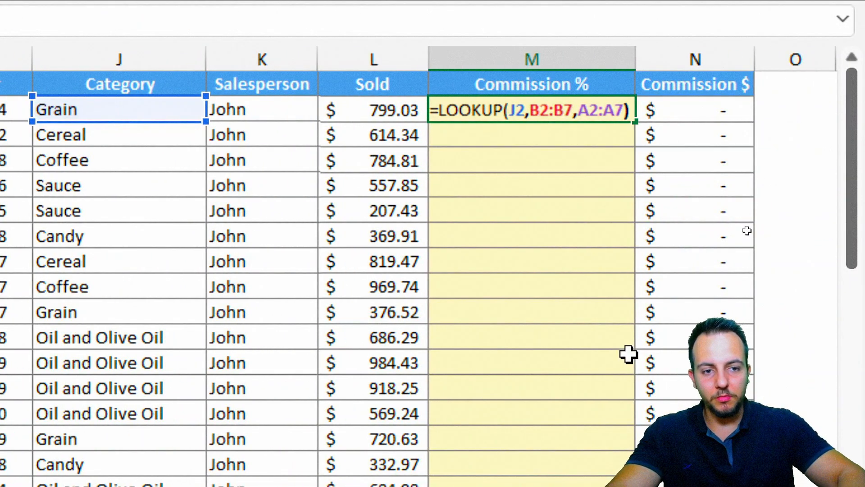
key(Return)
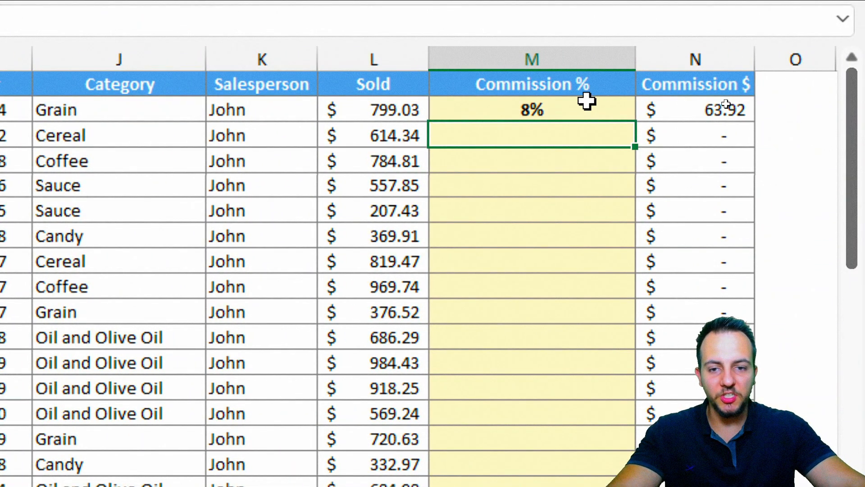
- Fill the LOOKUP formula with relative ranges from M2 down to M10
click(132, 110)
click(627, 107)
drag(174, 170, 114, 162)
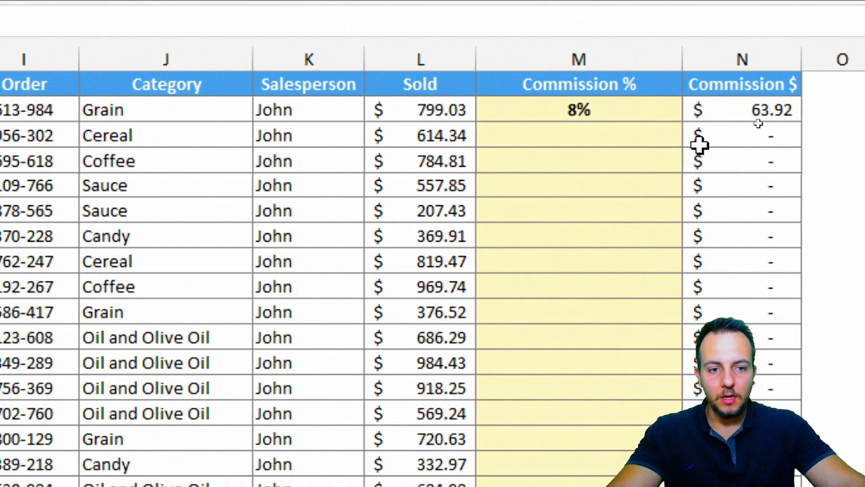
click(654, 114)
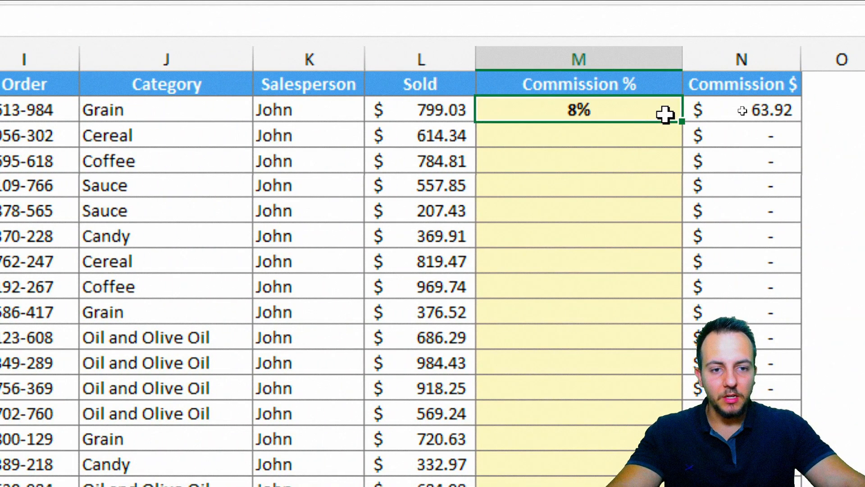
drag(679, 121, 654, 311)
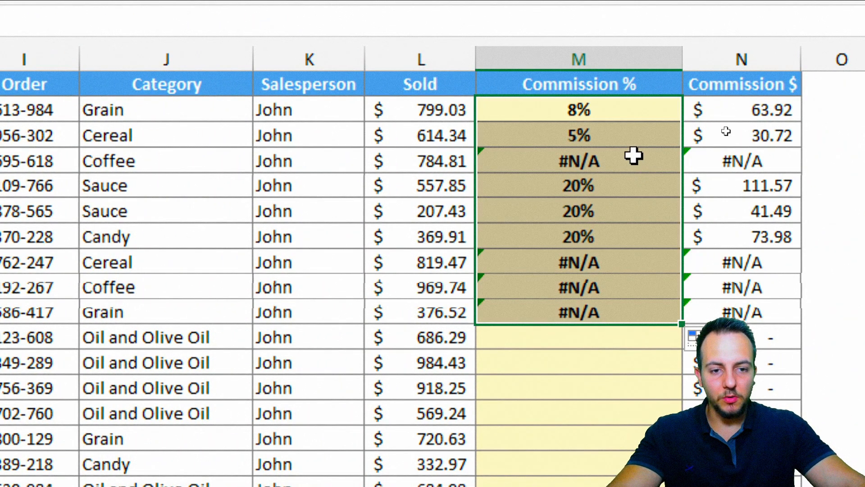
- Step through the formulas in M2 to M10 one by one to examine which lookup and result ranges each one references
click(633, 158)
click(590, 256)
click(593, 284)
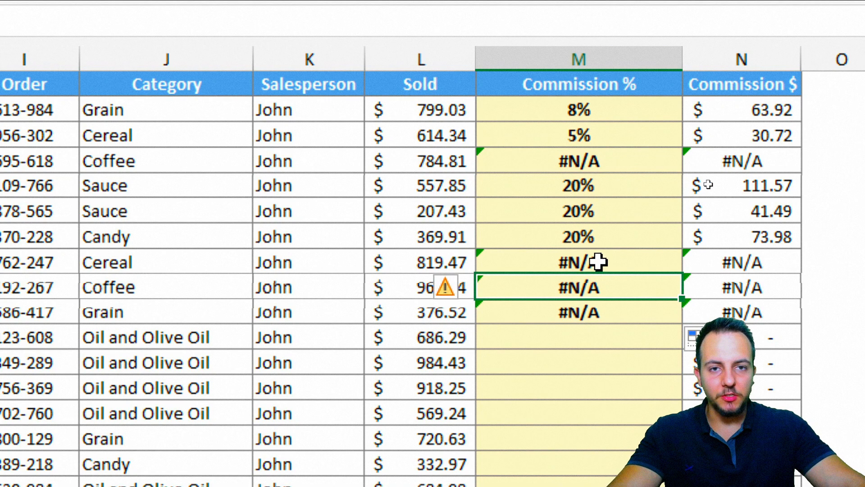
click(601, 258)
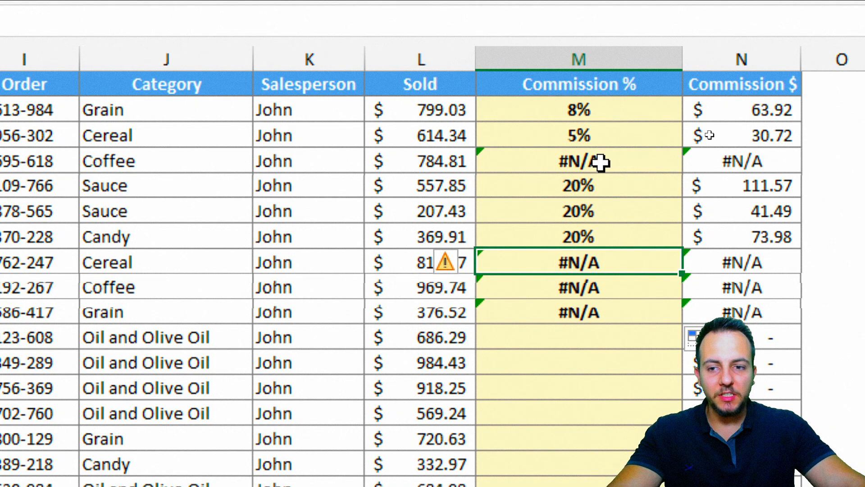
click(614, 114)
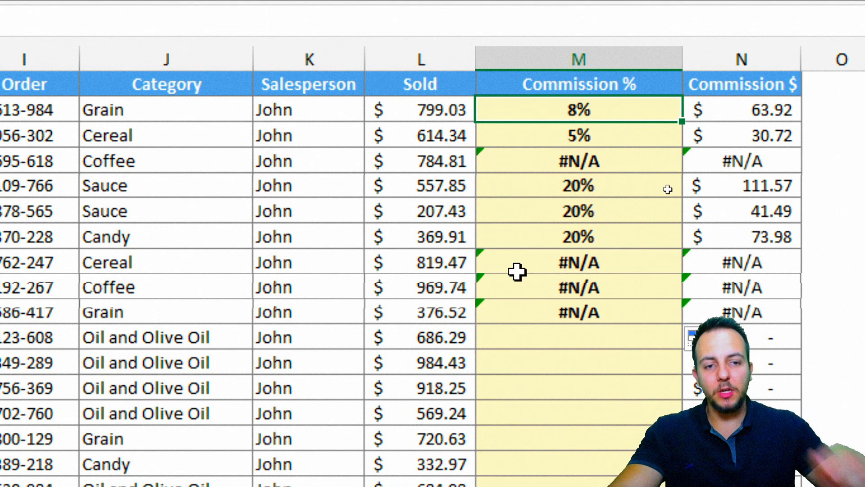
key(F2)
key(Return)
key(F2)
key(Return)
key(F2)
key(Return)
key(F2)
key(Return)
key(F2)
key(Return)
key(F2)
key(Return)
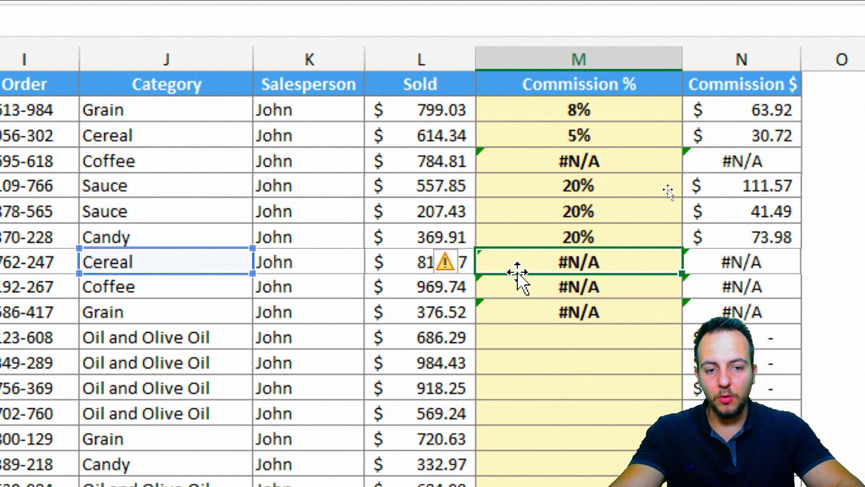
key(F2)
key(Return)
key(F2)
key(Return)
key(F2)
key(Escape)
- Try moving the ranges in M7's formula back to B2:B7 and A2:A7, and cancel the edit
click(567, 245)
key(F2)
scroll(386, 251, left, 6)
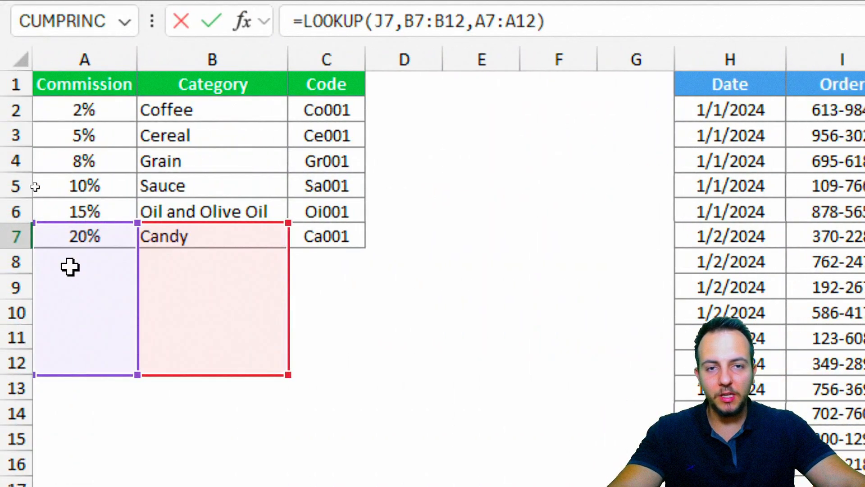
drag(216, 235, 231, 122)
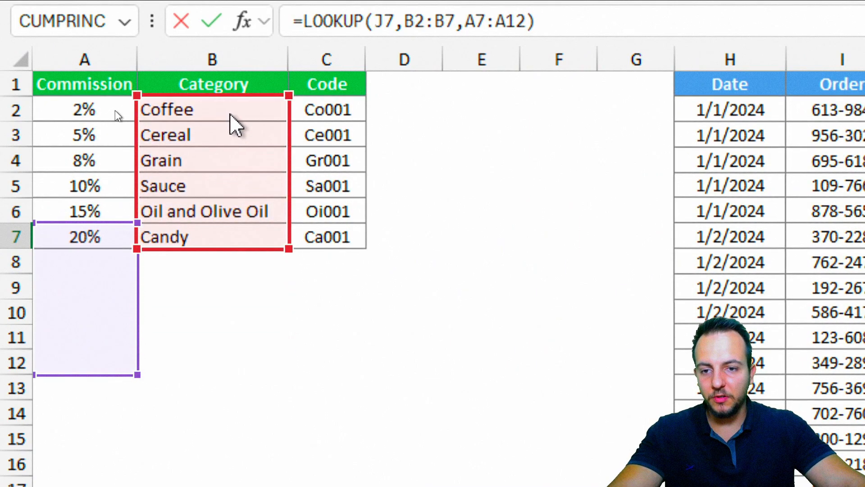
drag(85, 230, 77, 128)
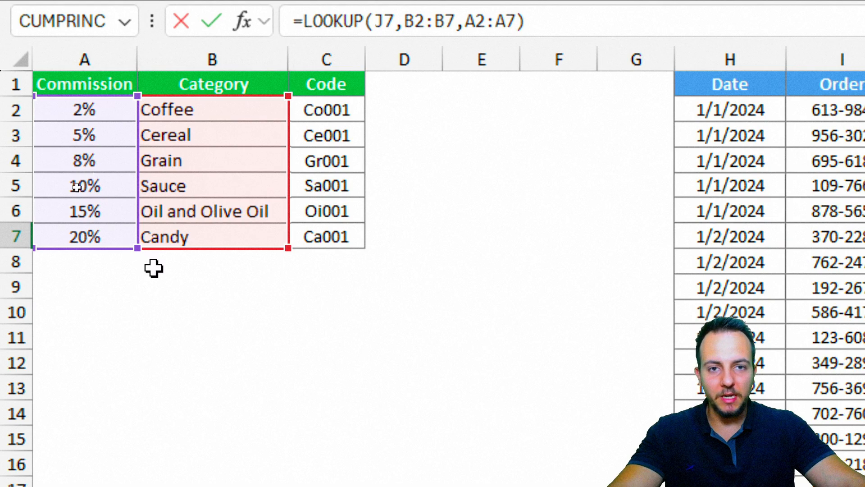
drag(105, 259, 95, 237)
key(Escape)
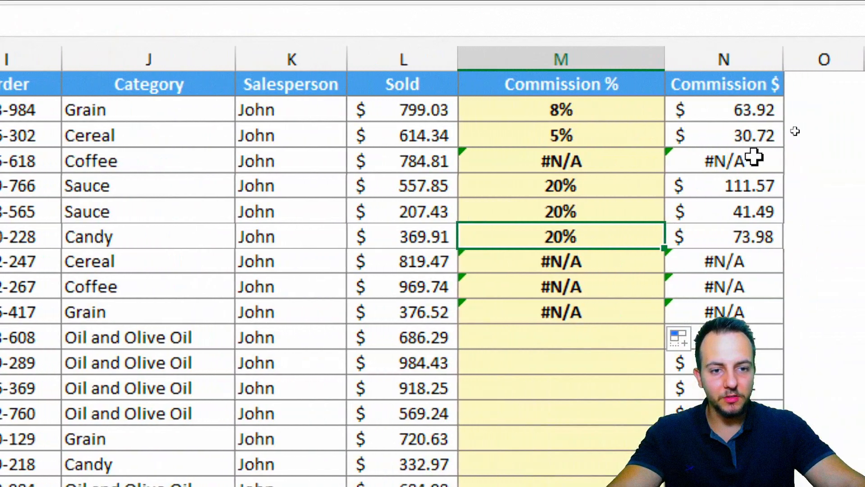
- Make both ranges in M2's formula absolute so that it reads =LOOKUP(J2,$B$2:$B$7,$A$2:$A$7)
double_click(813, 108)
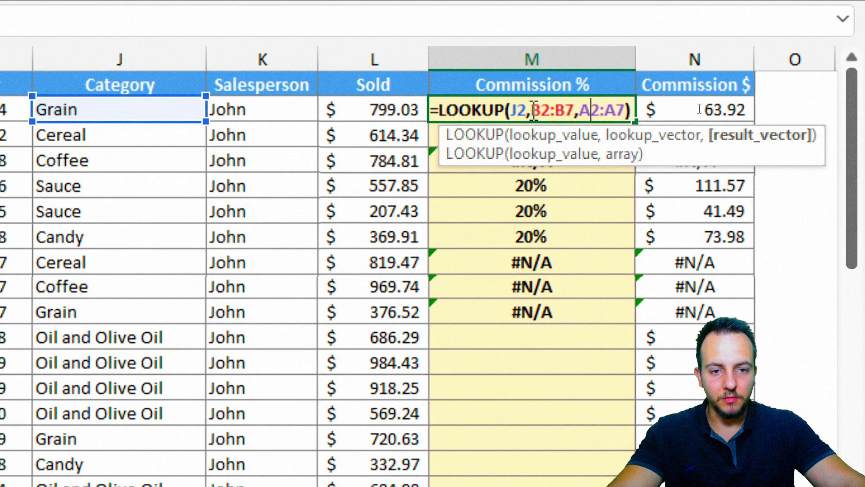
drag(837, 110, 864, 109)
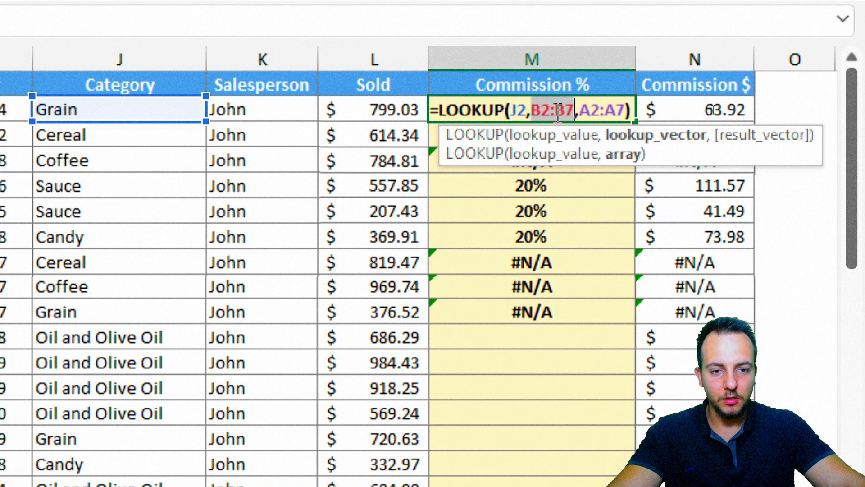
key(F4)
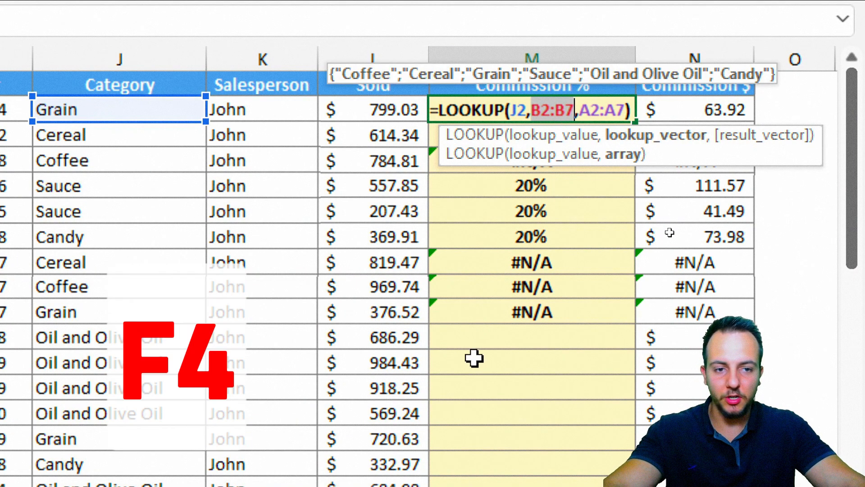
key(F4)
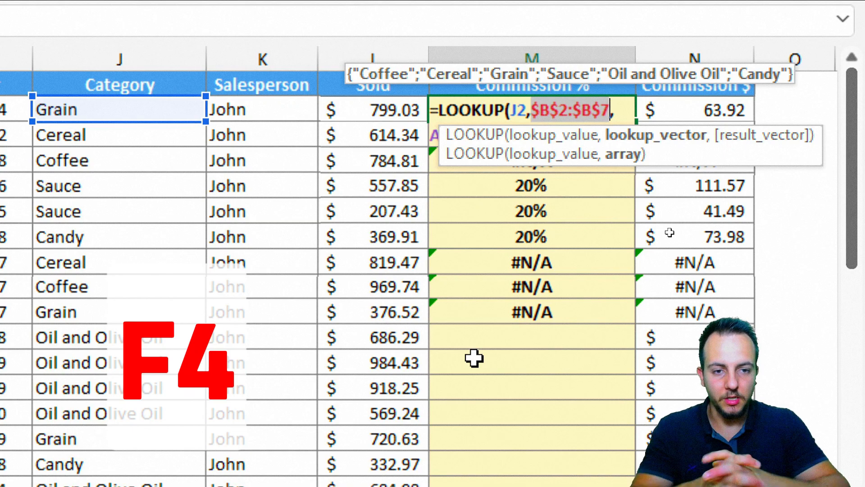
text(A2:A7))
drag(434, 135, 476, 135)
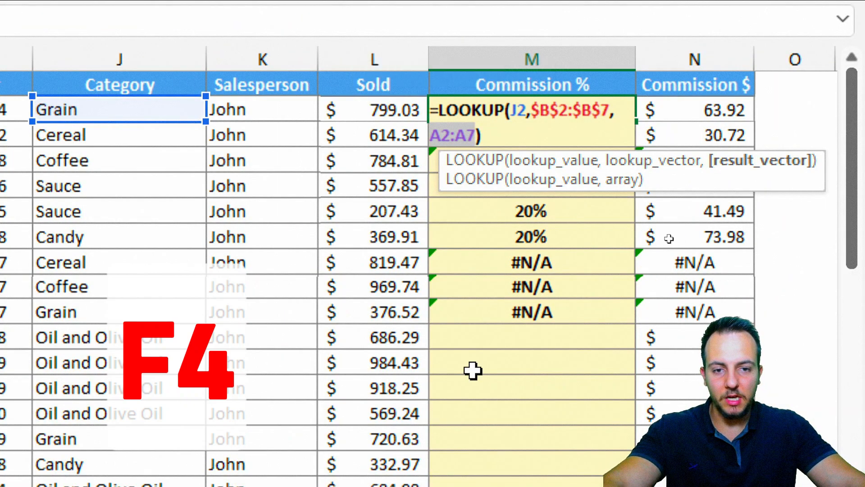
key(F4)
key(ctrl+Return)
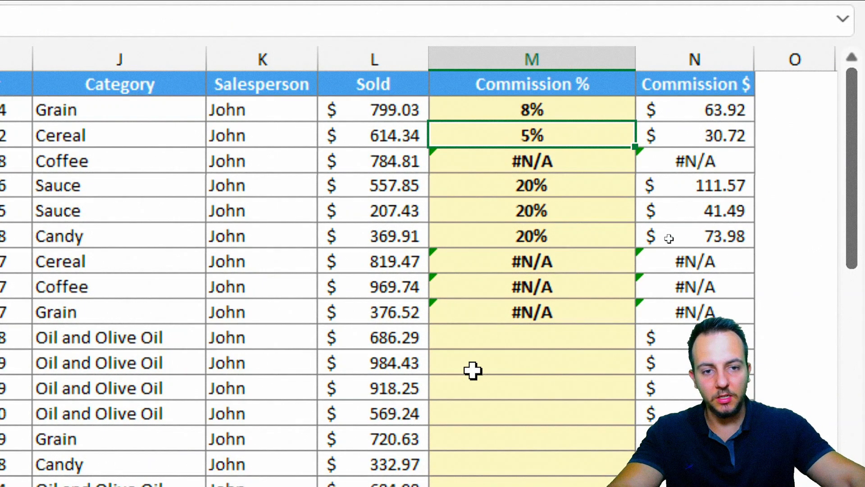
- Fill M2's absolute-range LOOKUP formula down the Commission % column through M101
drag(633, 125, 699, 425)
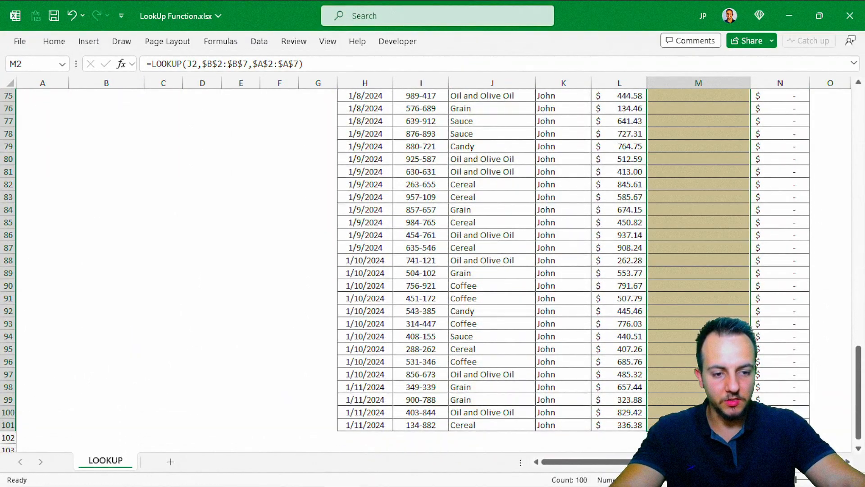
scroll(594, 402, up, 20)
key(ctrl+s)
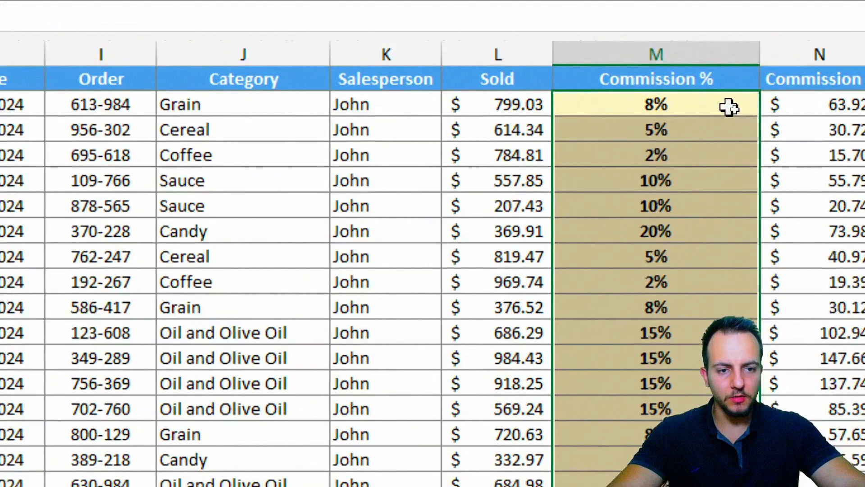
double_click(735, 108)
click(595, 82)
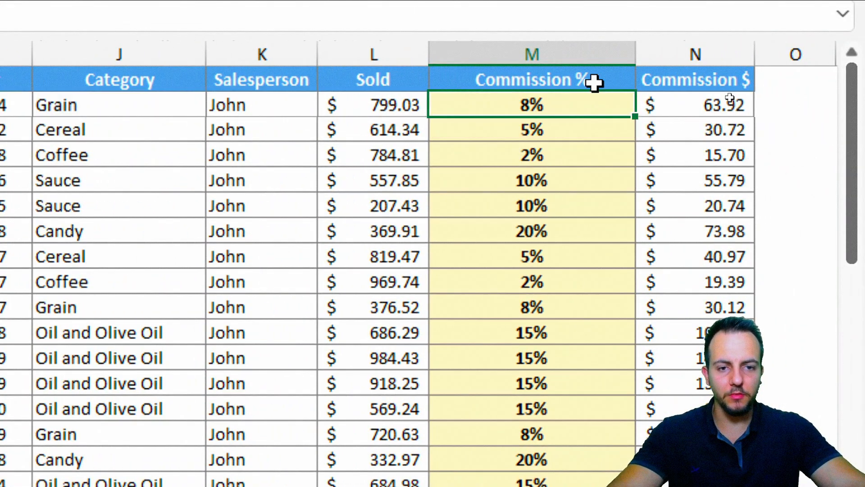